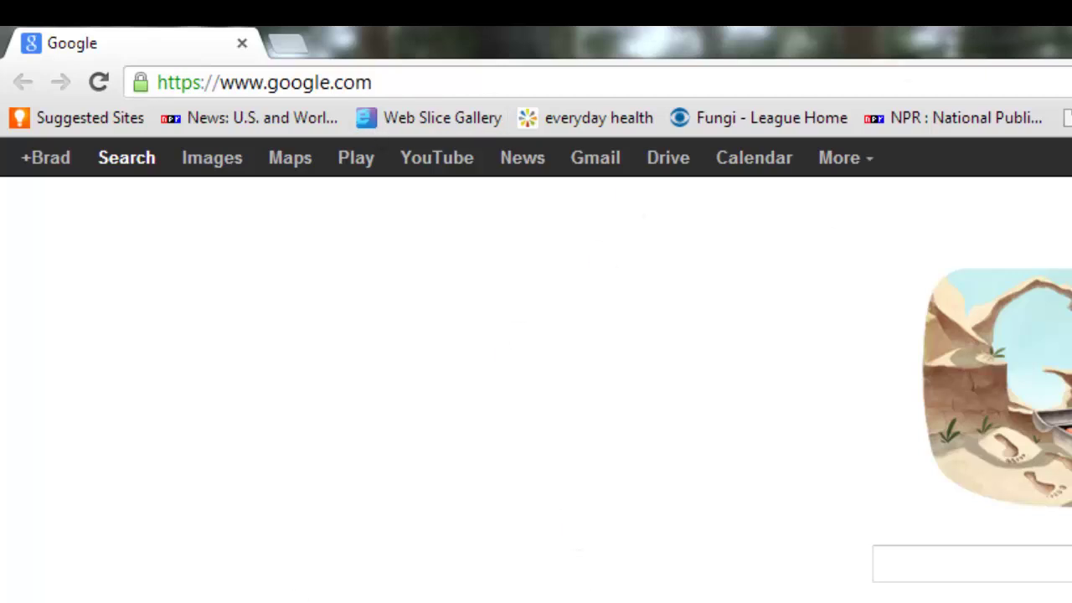
pyautogui.click(421, 79)
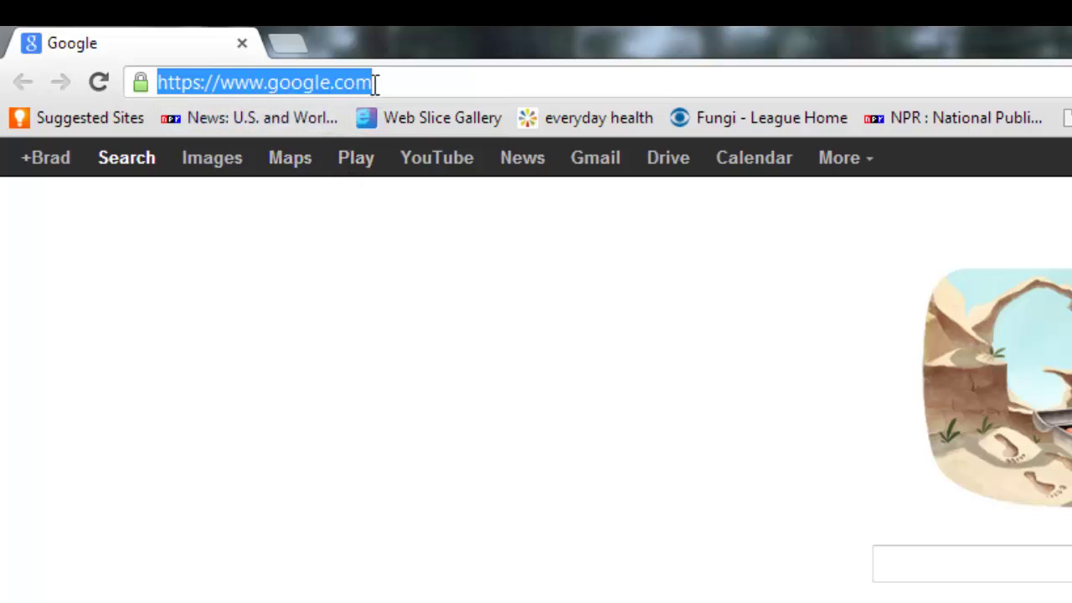
pyautogui.write('www.designersgallerysoftwar')
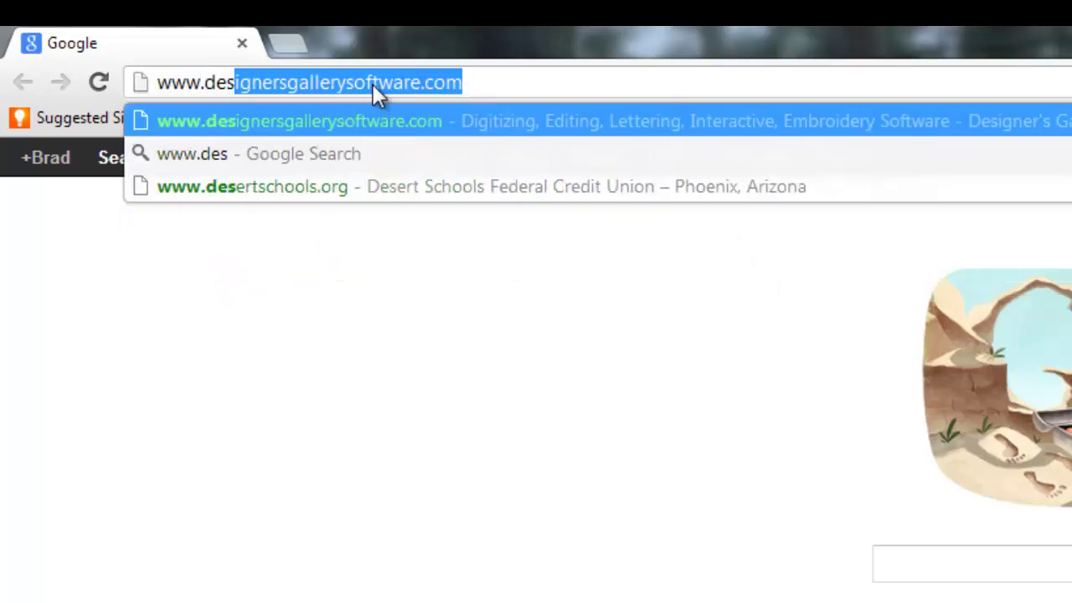
pyautogui.click(373, 114)
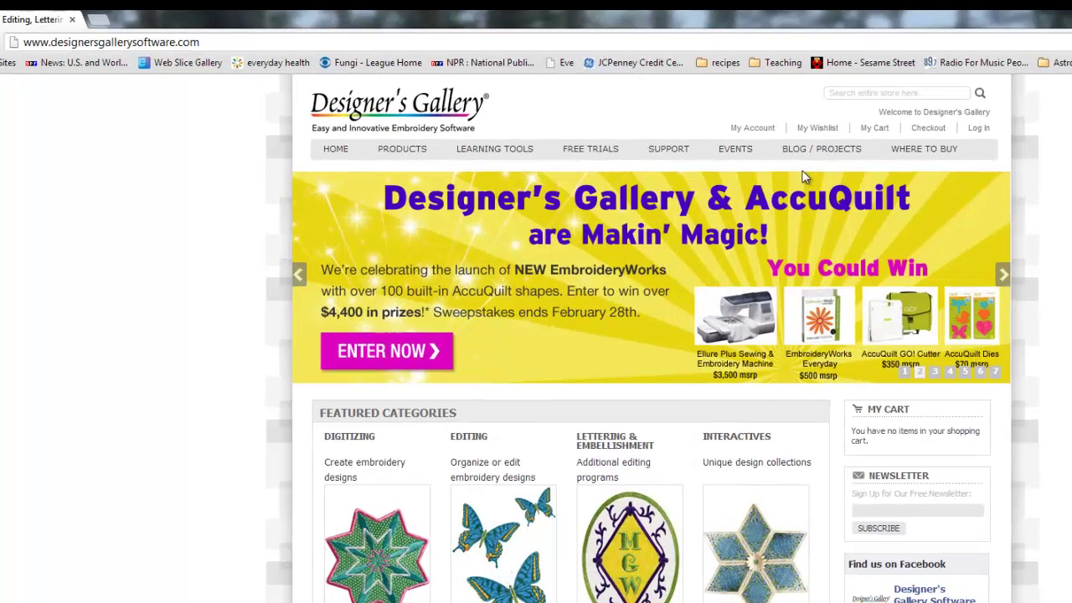
# Go to Support > Product Updates/Downloads > EmbroideryWorks to list the version 1.105 updates.
pyautogui.moveTo(706, 146)
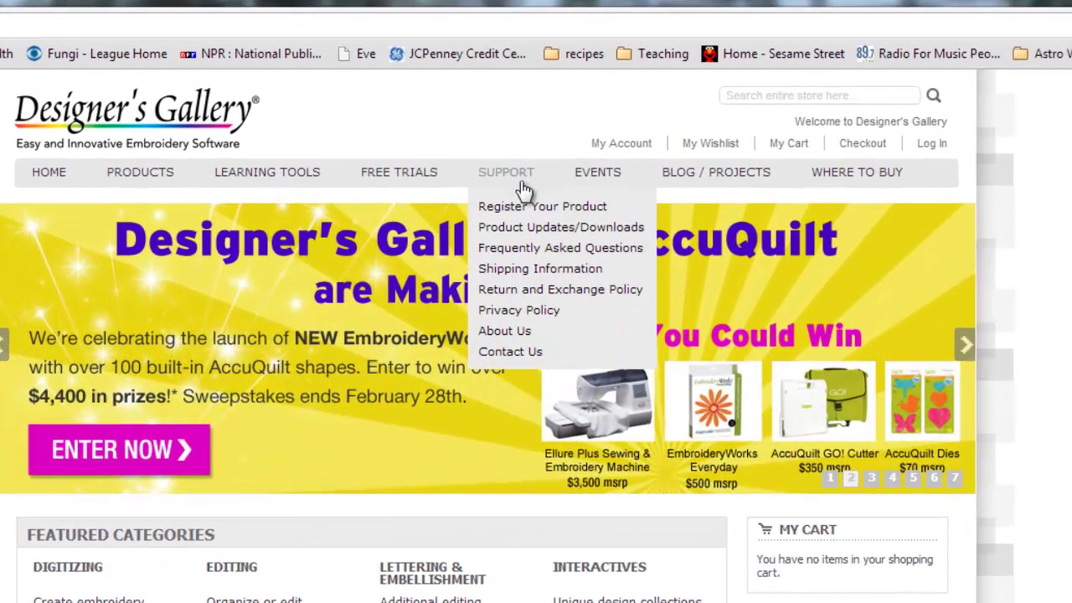
pyautogui.moveTo(525, 229)
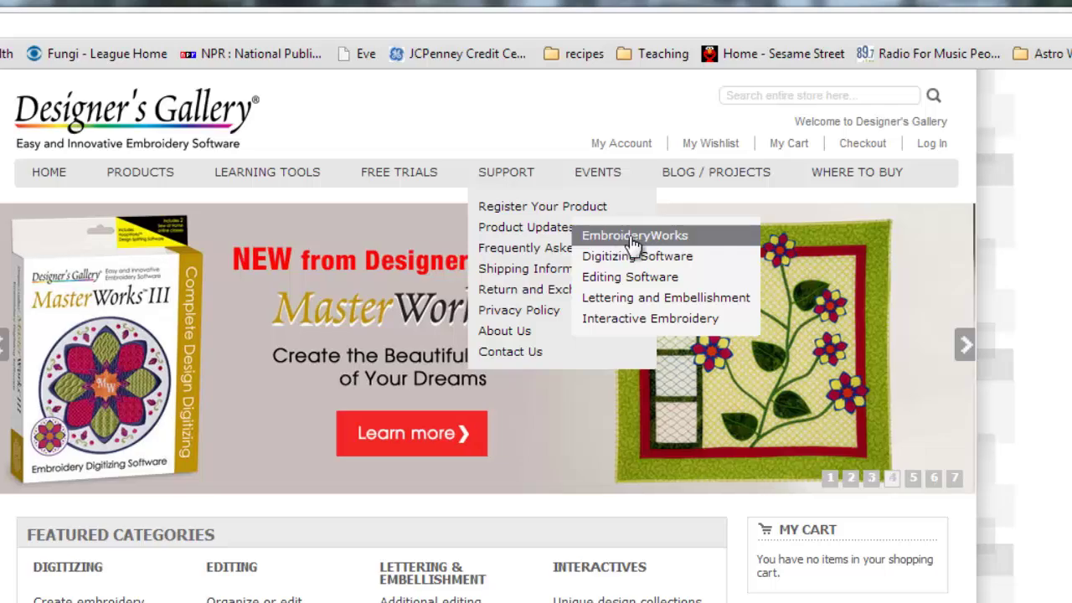
pyautogui.click(633, 237)
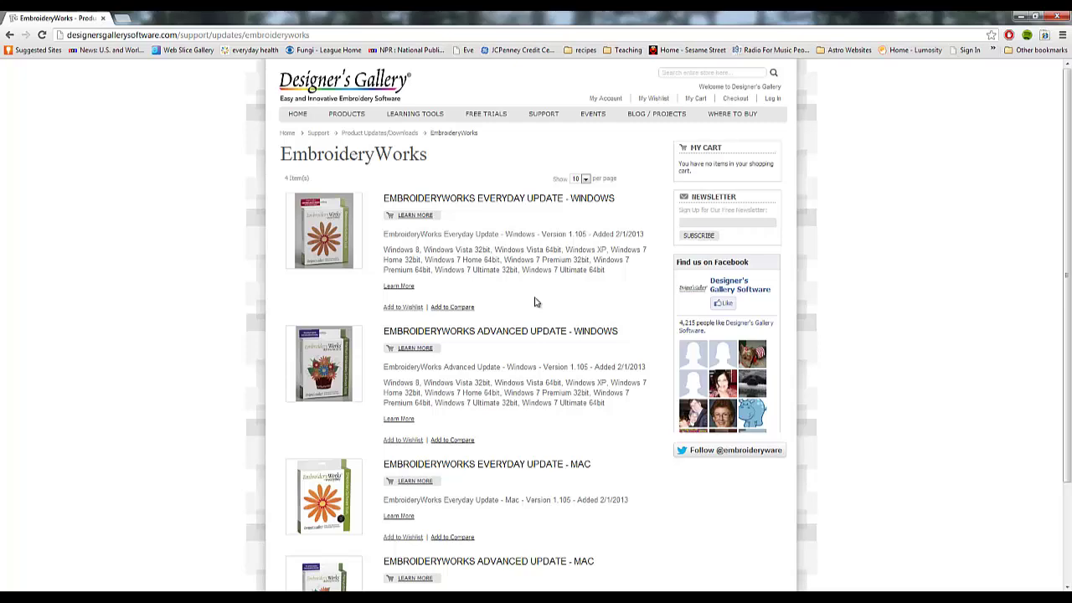
pyautogui.scroll(-2, 536, 314)
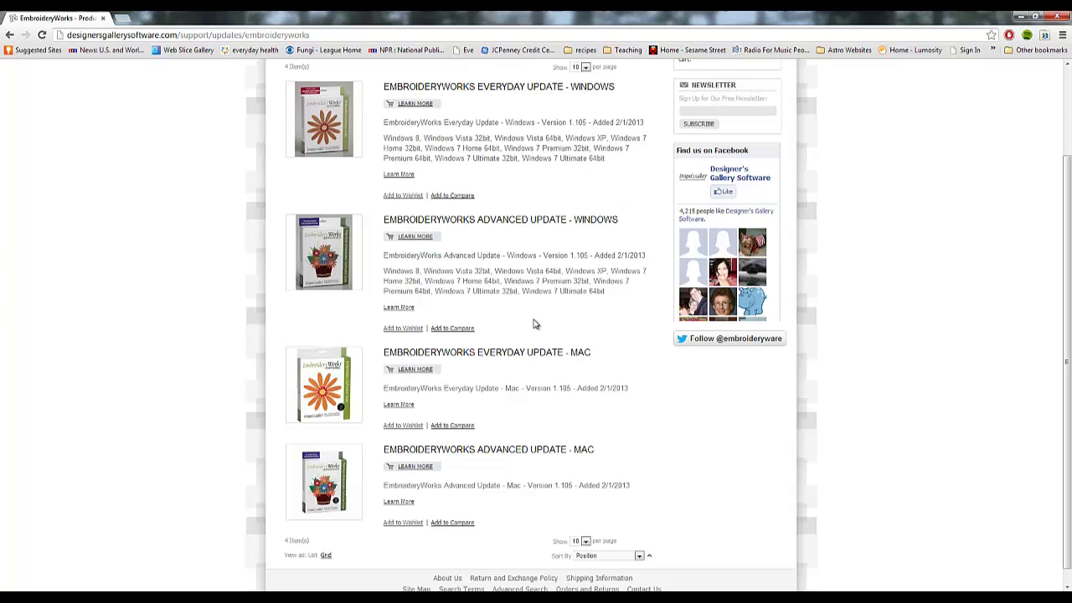
pyautogui.scroll(1, 523, 369)
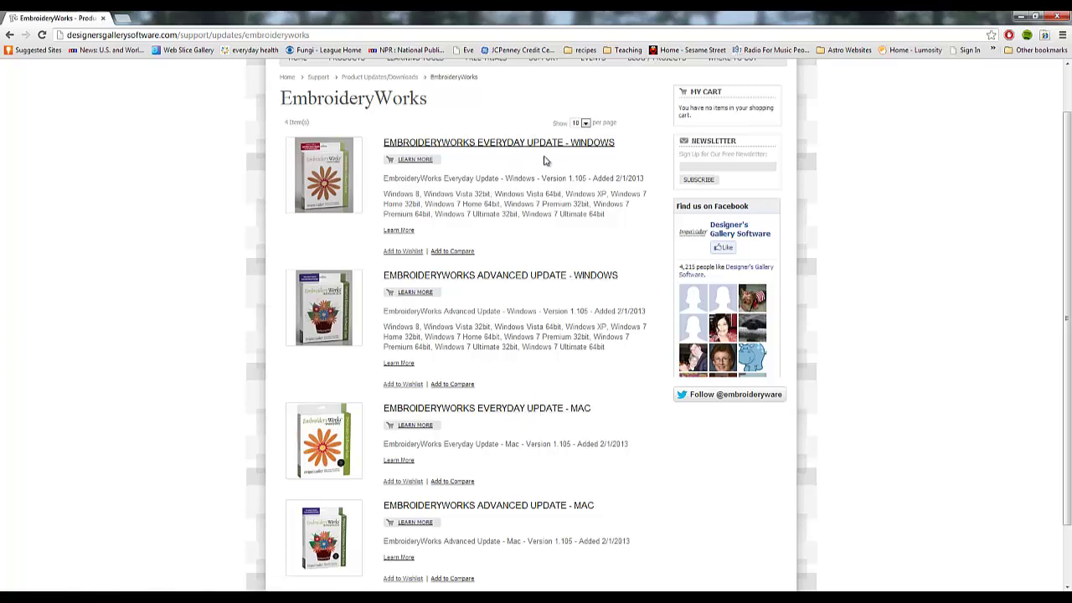
# Open the EmbroideryWorks Everyday Update - Windows page and download its EW-UPDATE-WIN zip.
pyautogui.click(473, 143)
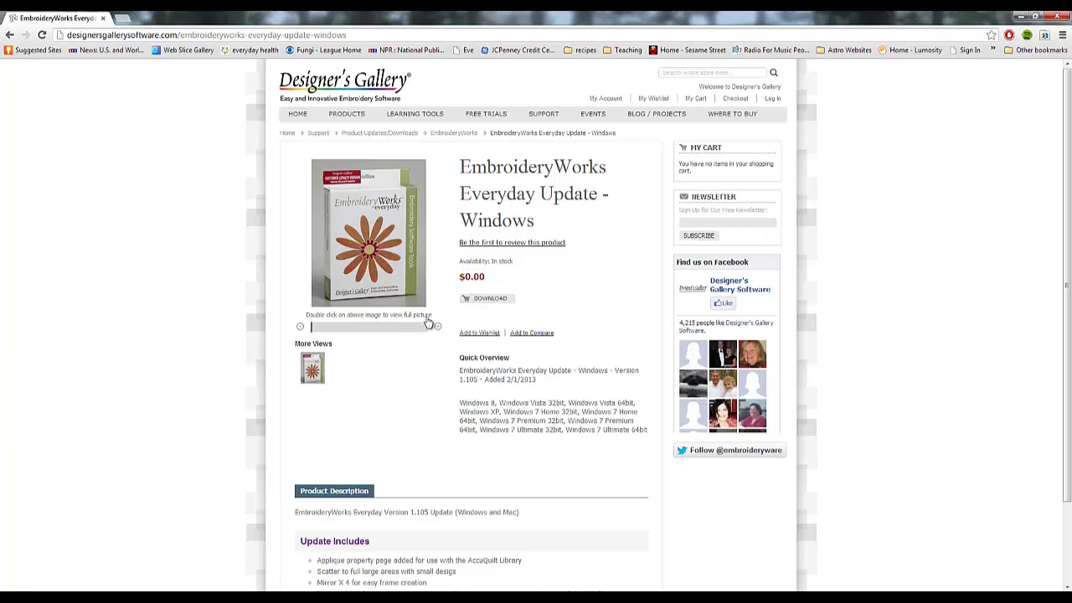
pyautogui.click(488, 300)
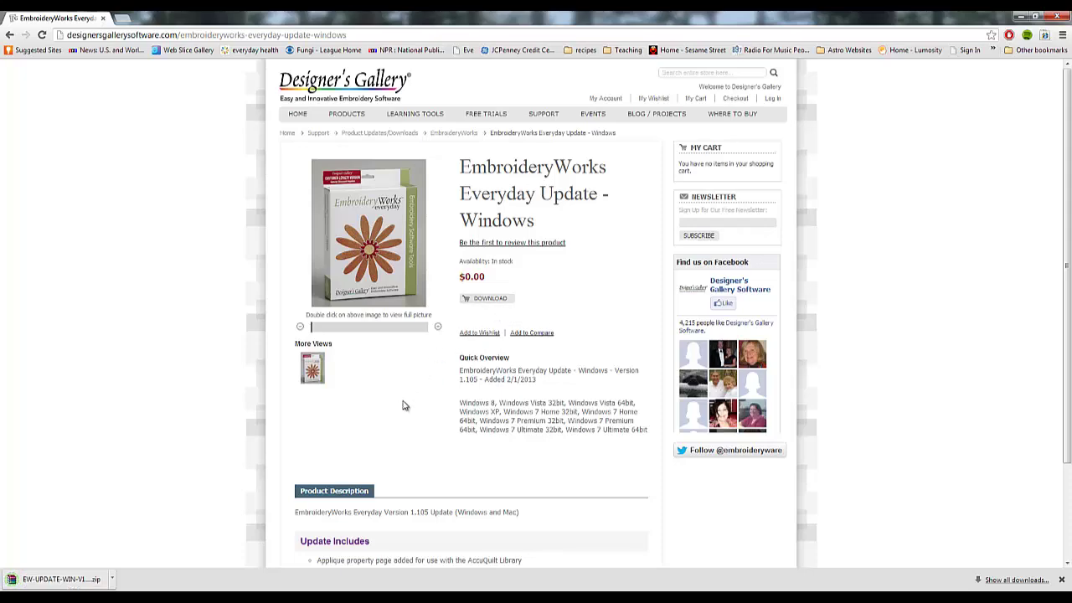
pyautogui.scroll(-1, 402, 406)
pyautogui.scroll(1, 410, 403)
pyautogui.rightClick(492, 301)
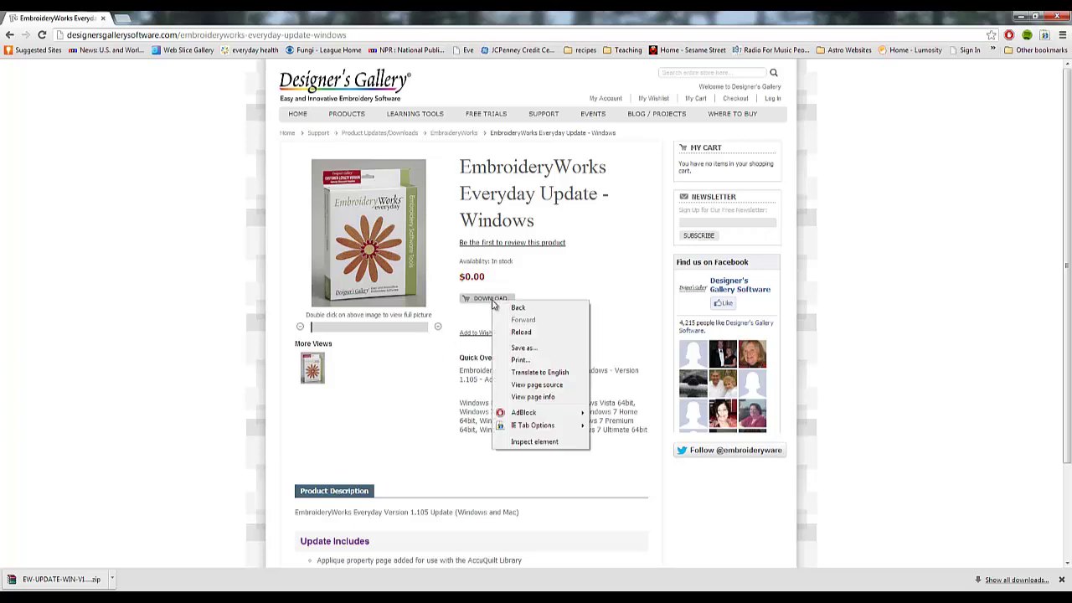
pyautogui.click(561, 289)
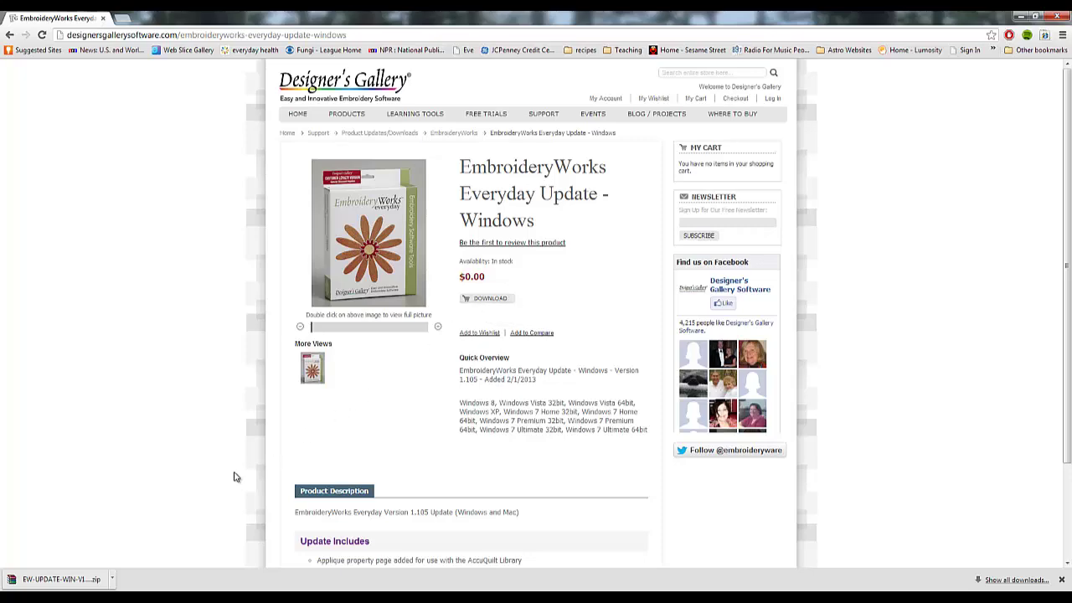
pyautogui.click(75, 579)
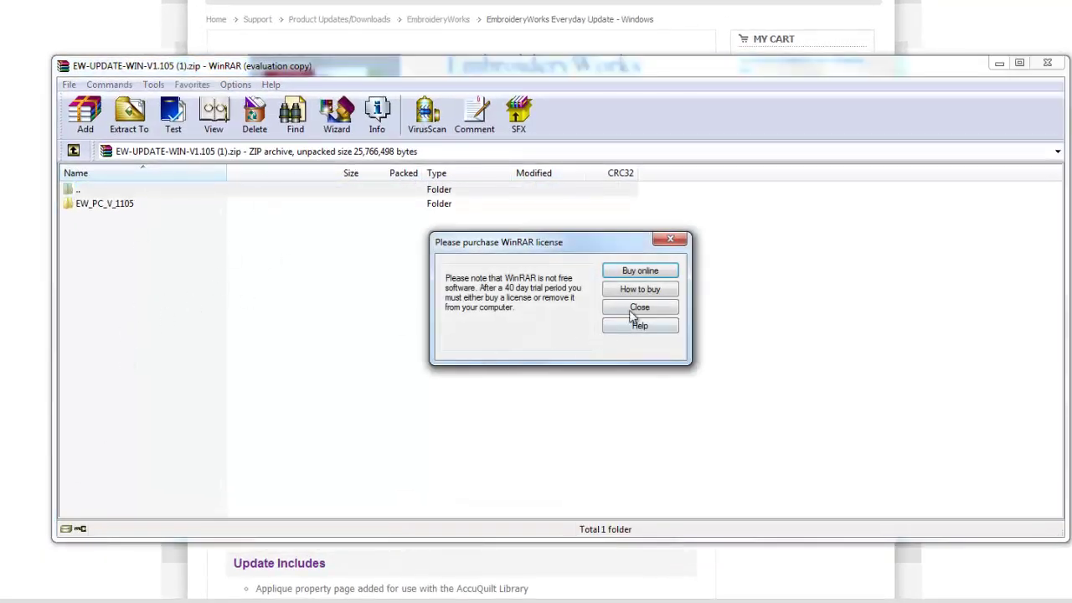
pyautogui.click(632, 309)
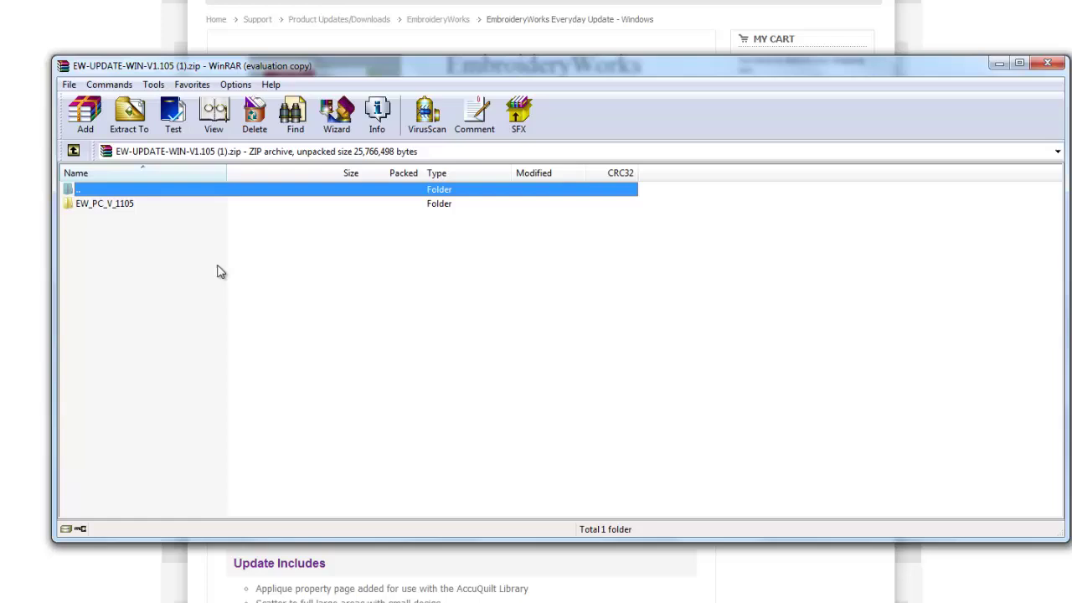
pyautogui.click(109, 210)
pyautogui.doubleClick(109, 209)
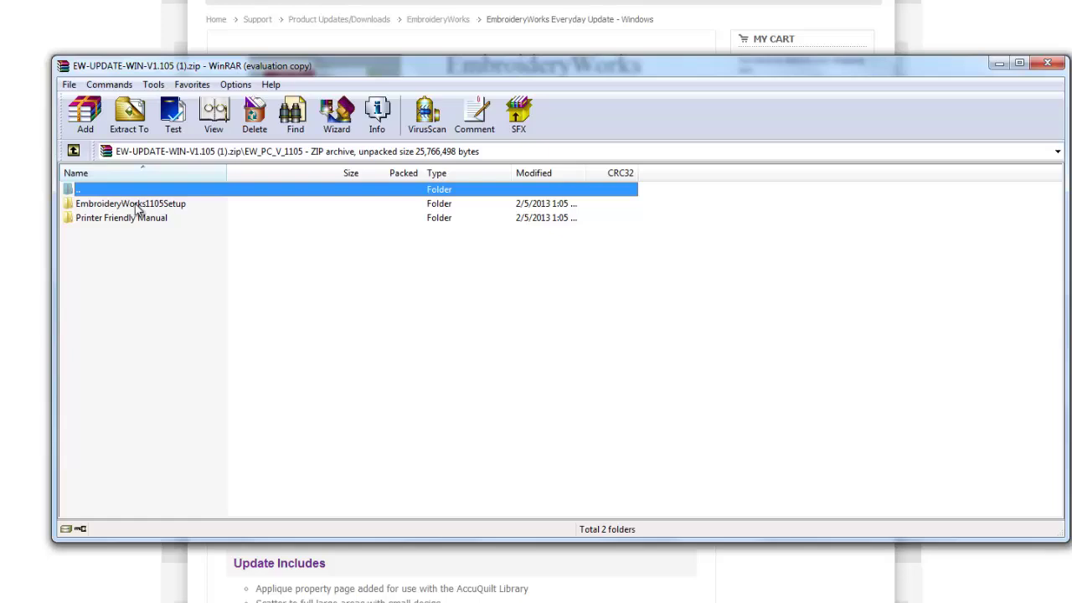
pyautogui.doubleClick(137, 207)
pyautogui.click(140, 219)
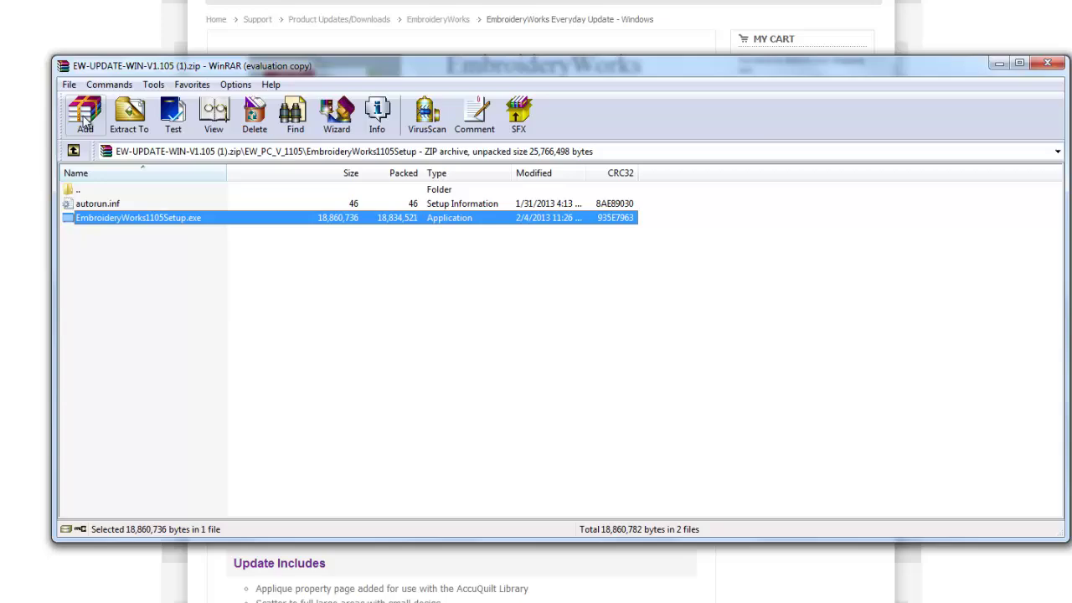
pyautogui.click(1046, 67)
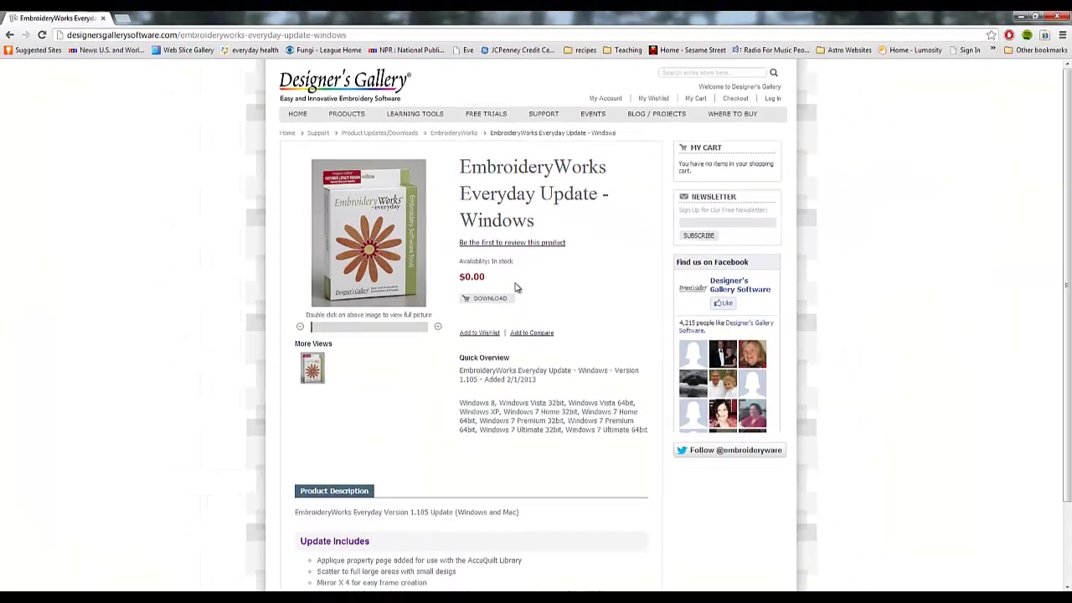
# Follow the 'Click here to get the AccuQuilt Shape Library' link under Update Includes.
pyautogui.scroll(-1, 396, 403)
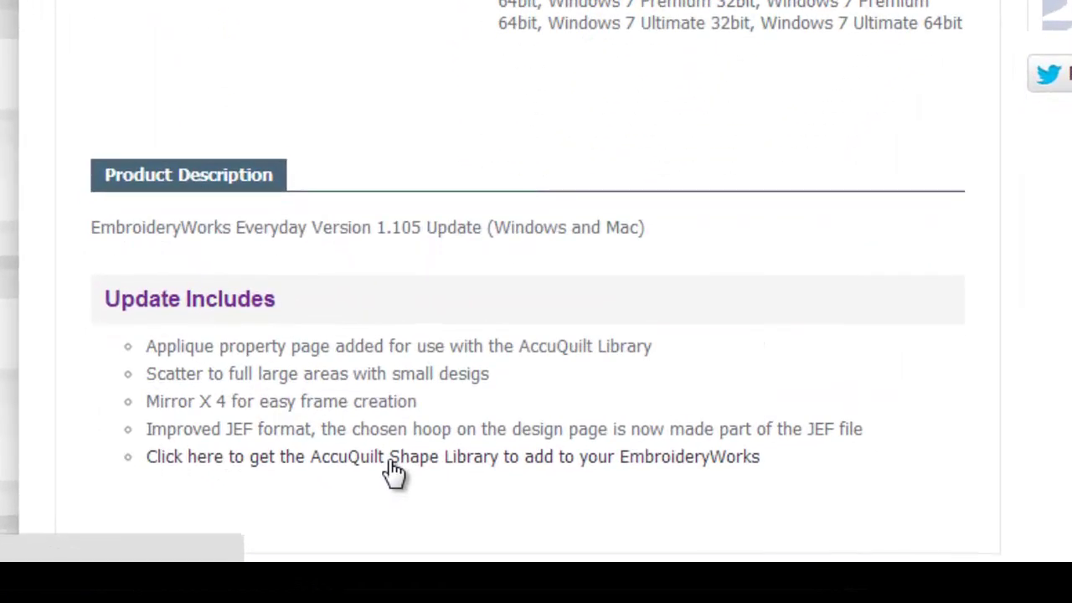
pyautogui.click(391, 463)
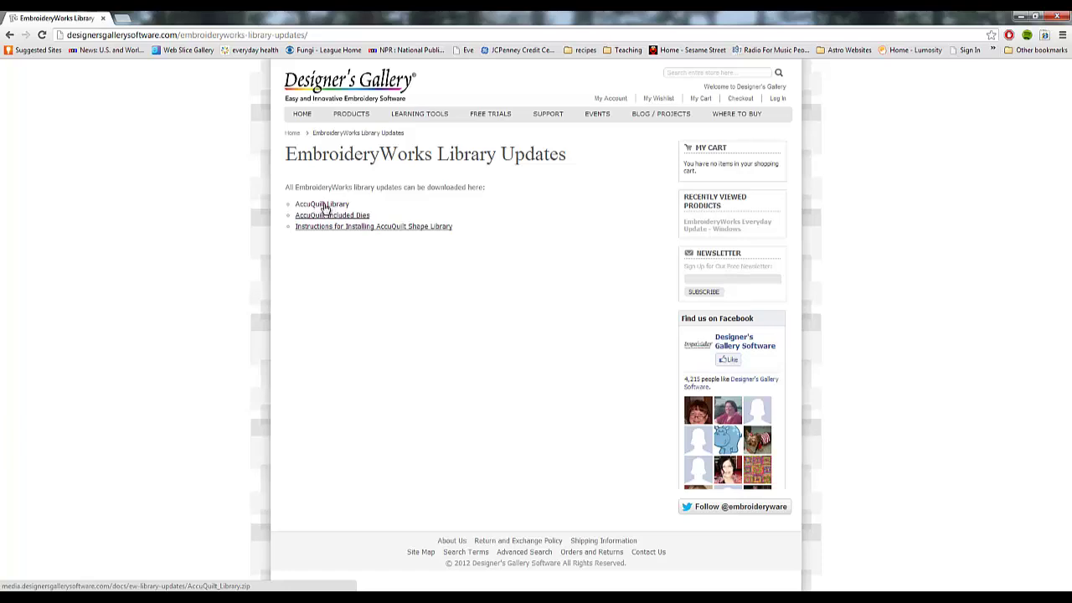
# Download AccuQuilt_Library (1).zip and open it in WinRAR to view its five .bx files.
pyautogui.click(325, 207)
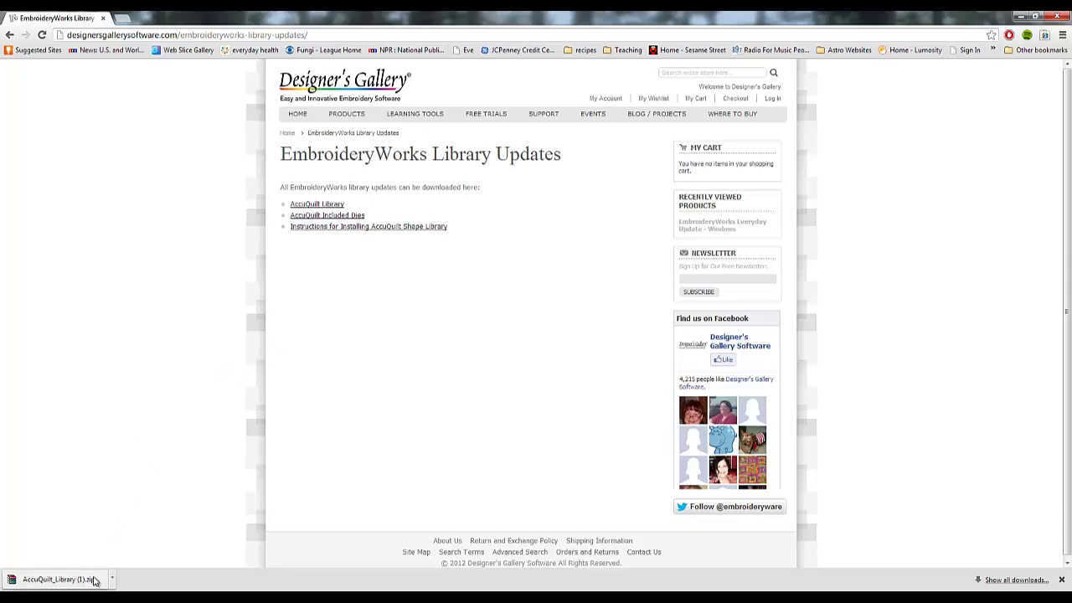
pyautogui.click(58, 579)
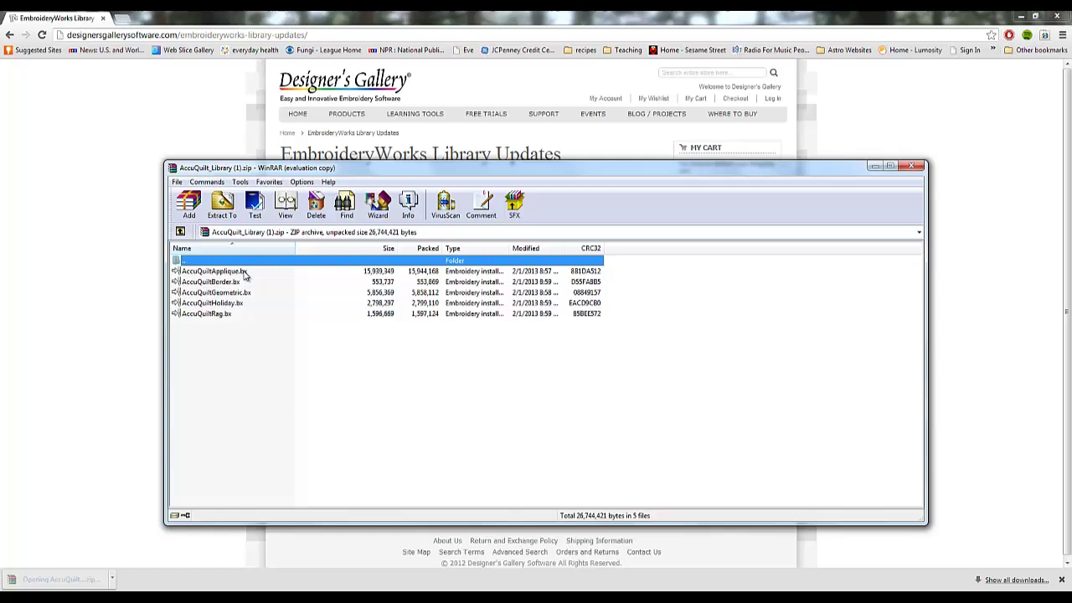
# Dismiss the WinRAR licence reminder and close the AccuQuilt archive window.
pyautogui.click(604, 348)
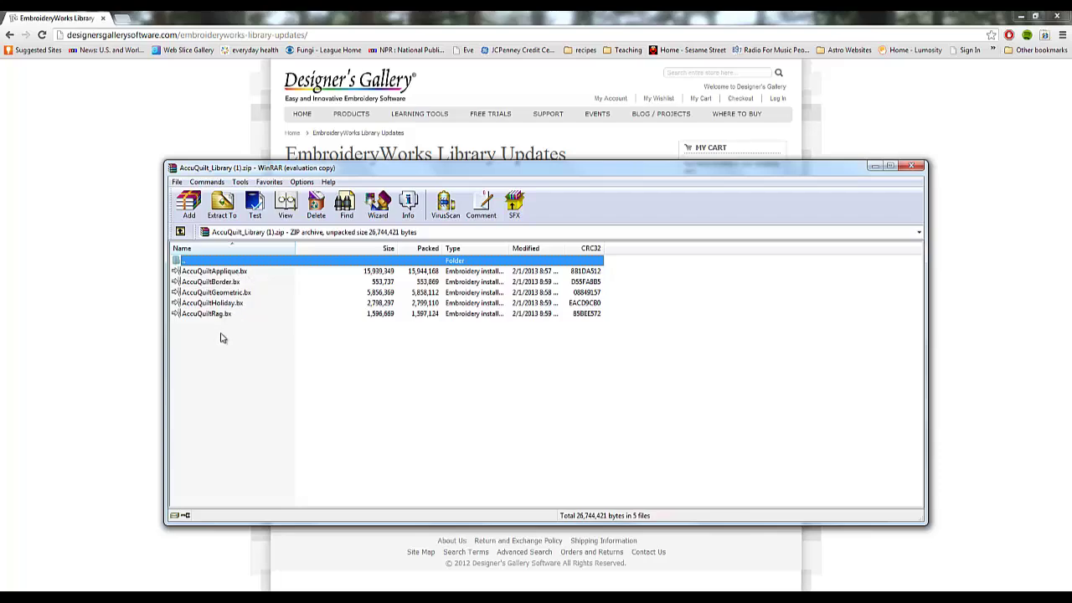
pyautogui.click(913, 167)
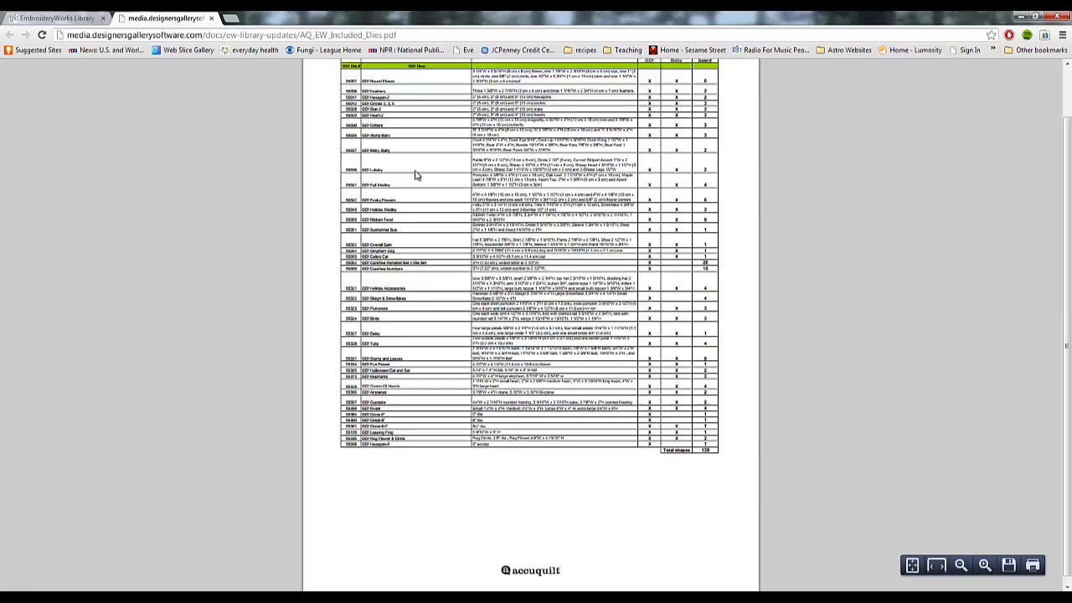
pyautogui.scroll(2, 429, 251)
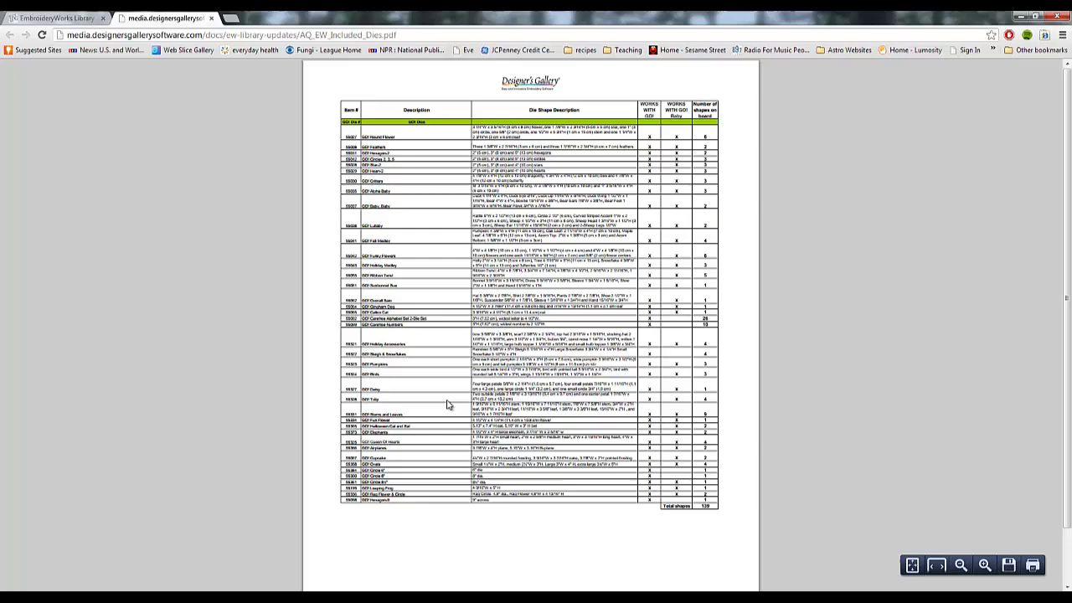
pyautogui.click(211, 17)
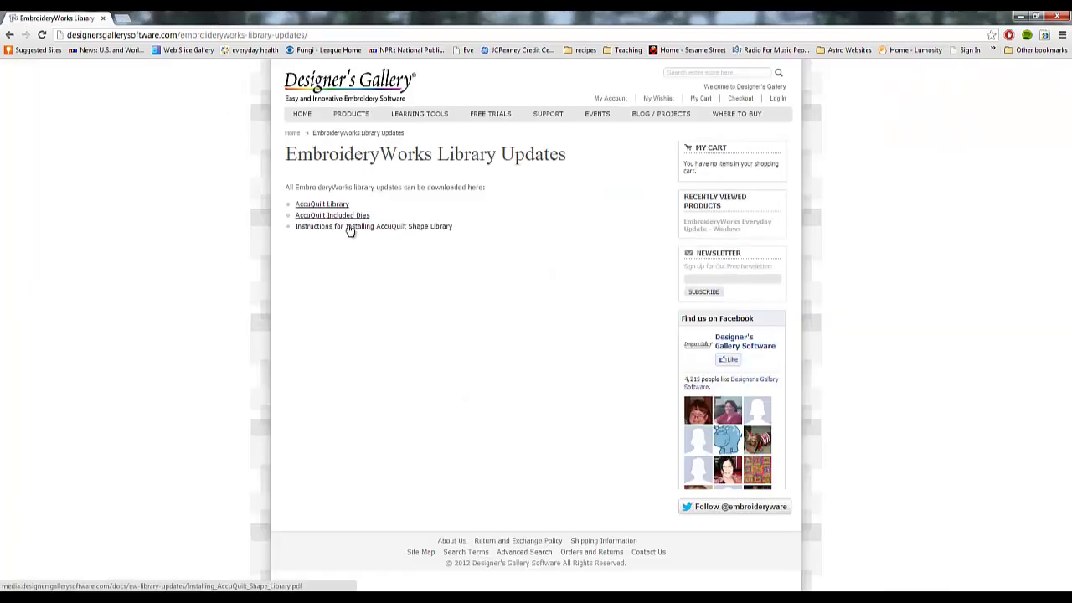
pyautogui.click(352, 227)
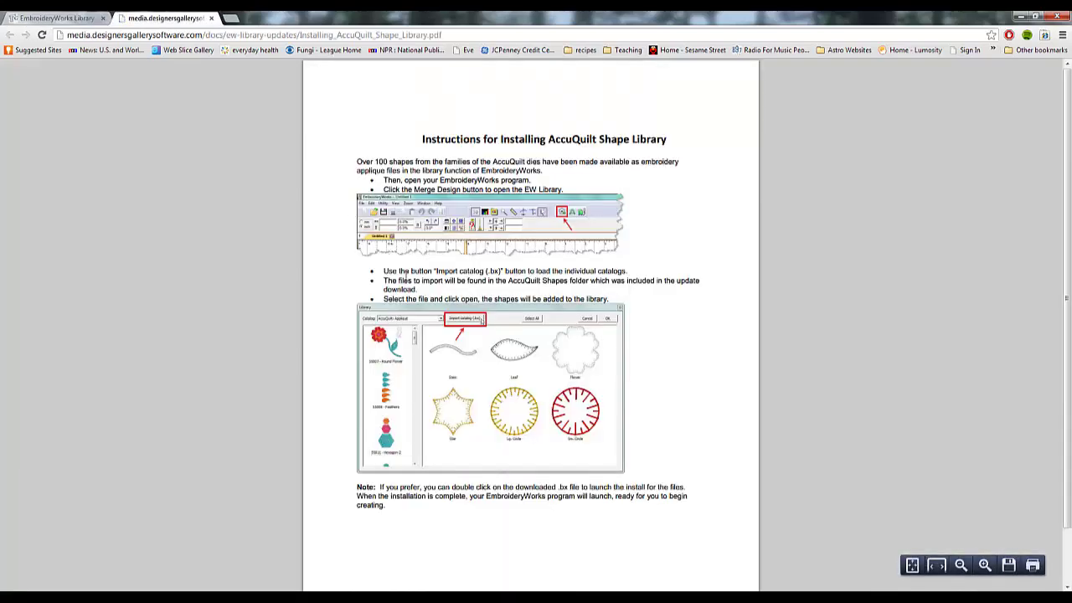
pyautogui.scroll(-1, 483, 311)
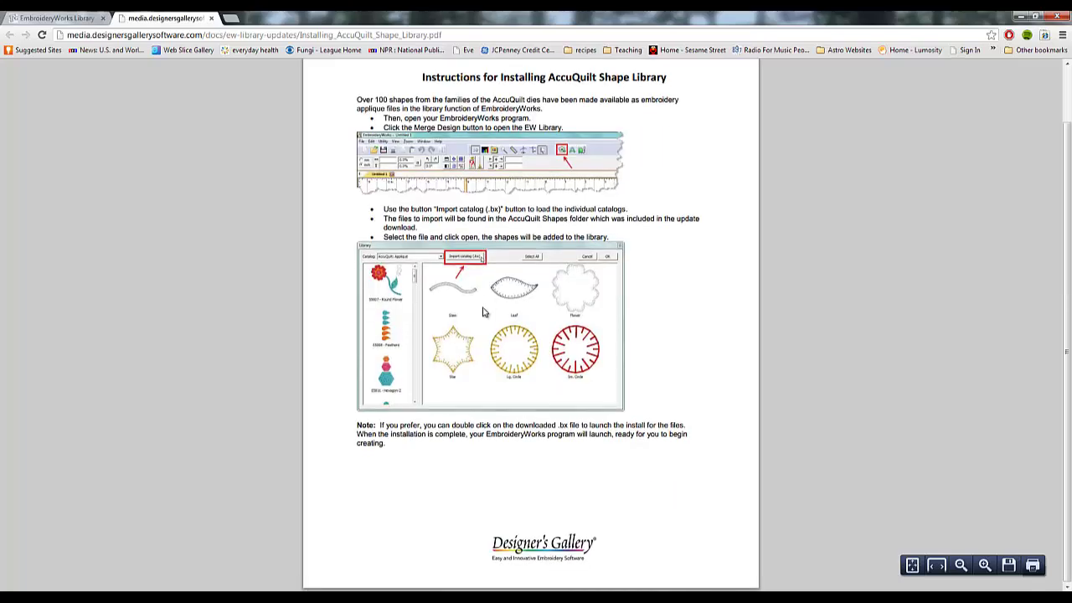
pyautogui.scroll(1, 485, 319)
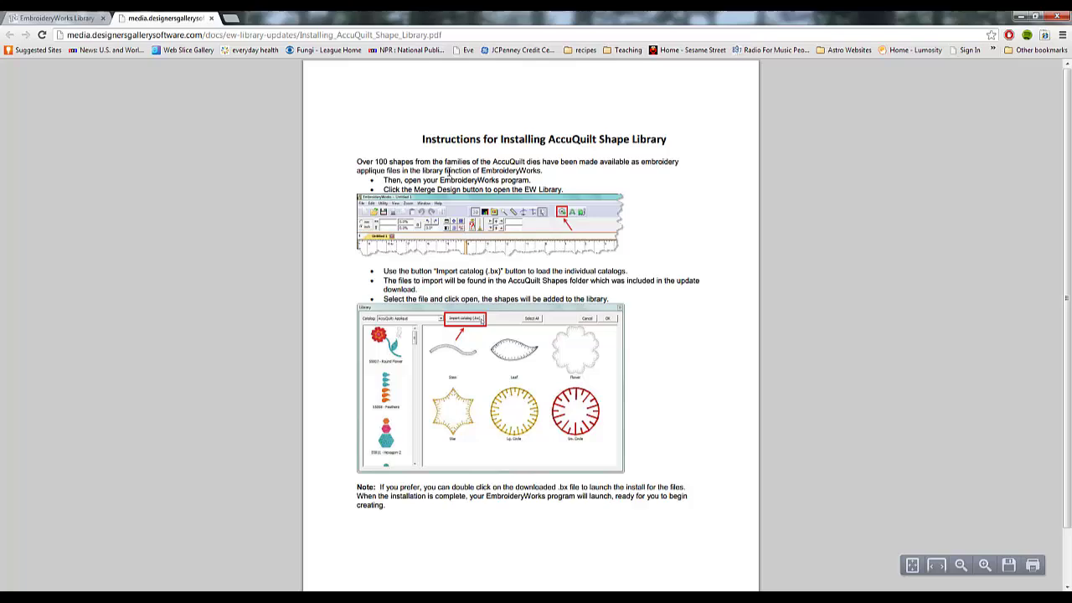
pyautogui.click(211, 18)
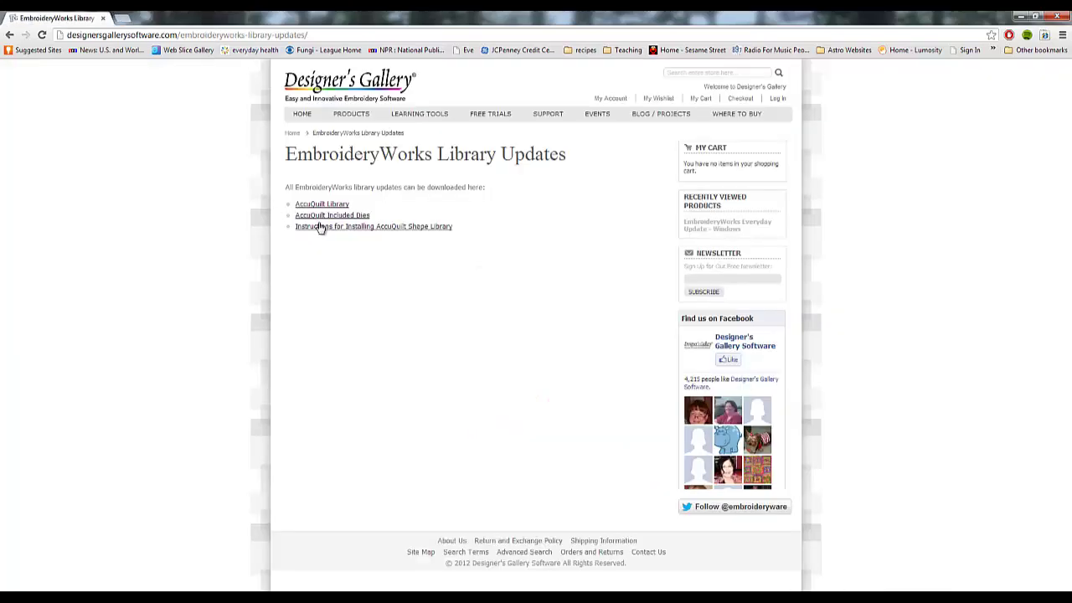
pyautogui.click(366, 230)
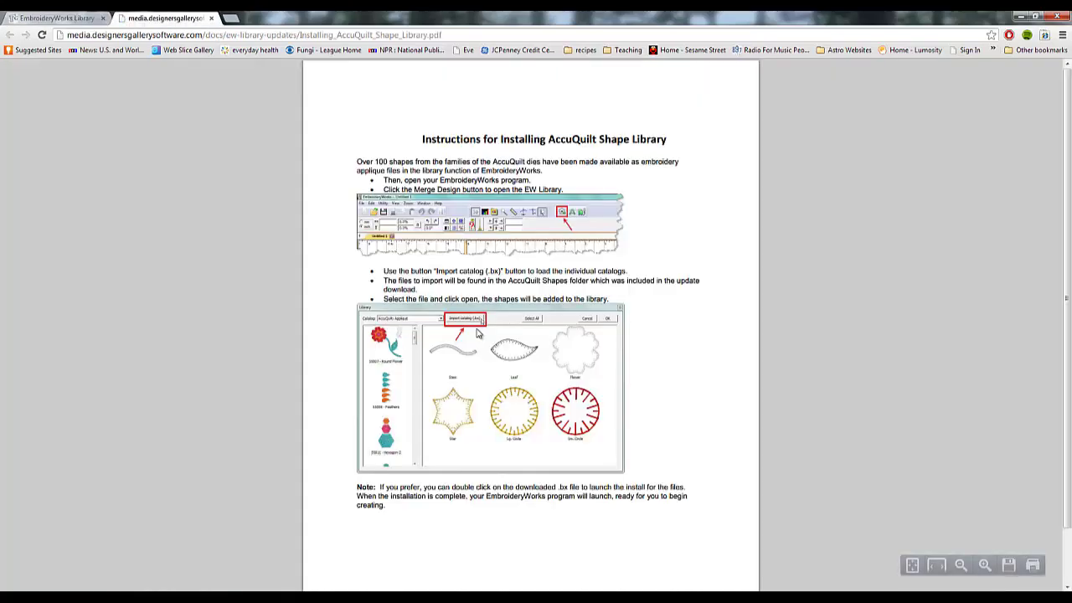
pyautogui.click(211, 18)
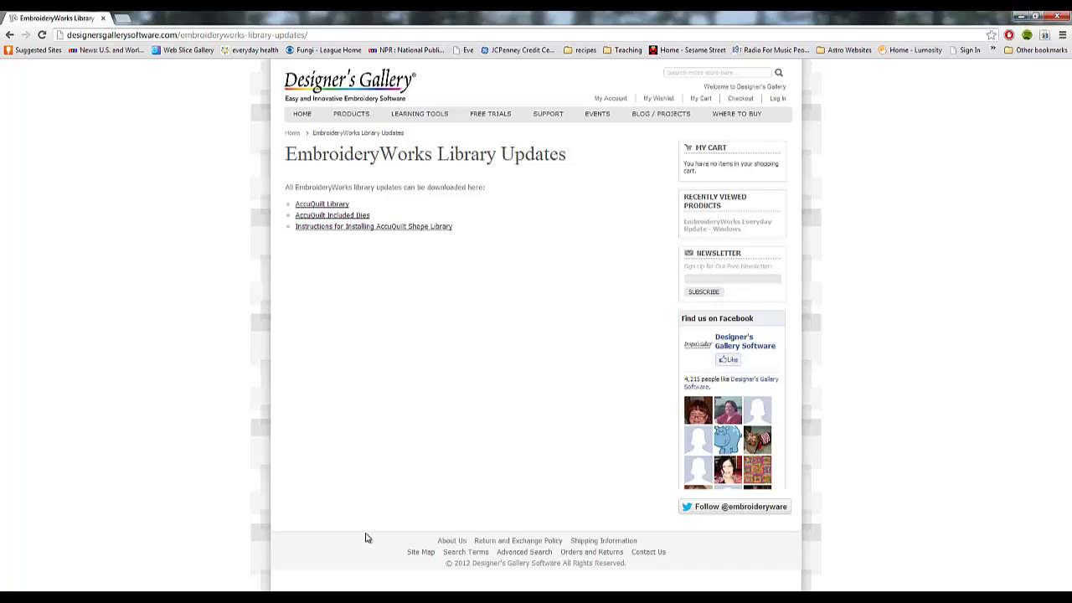
# Switch to EmbroideryWorks and open the Library via Merge Design, showing AccuQuilt: Appliqué shapes.
pyautogui.hotkey('alt', 'Tab')
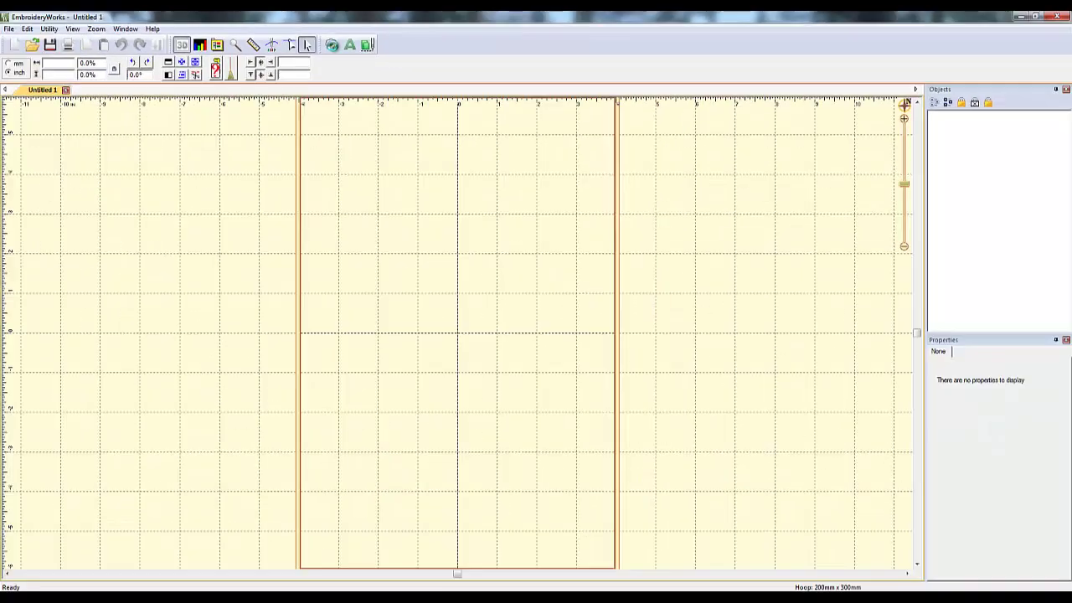
pyautogui.click(333, 46)
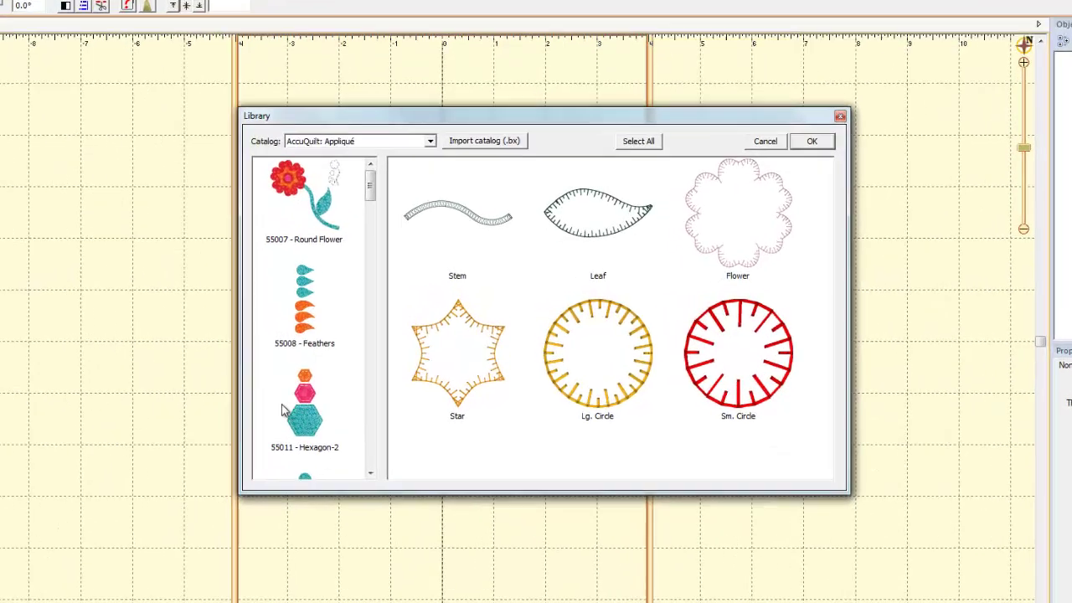
# Browse the Appliqué catalog shapes, then start Import catalog (.bx) from the AccuQuilt_Library folder.
pyautogui.click(352, 222)
pyautogui.scroll(-5, 406, 280)
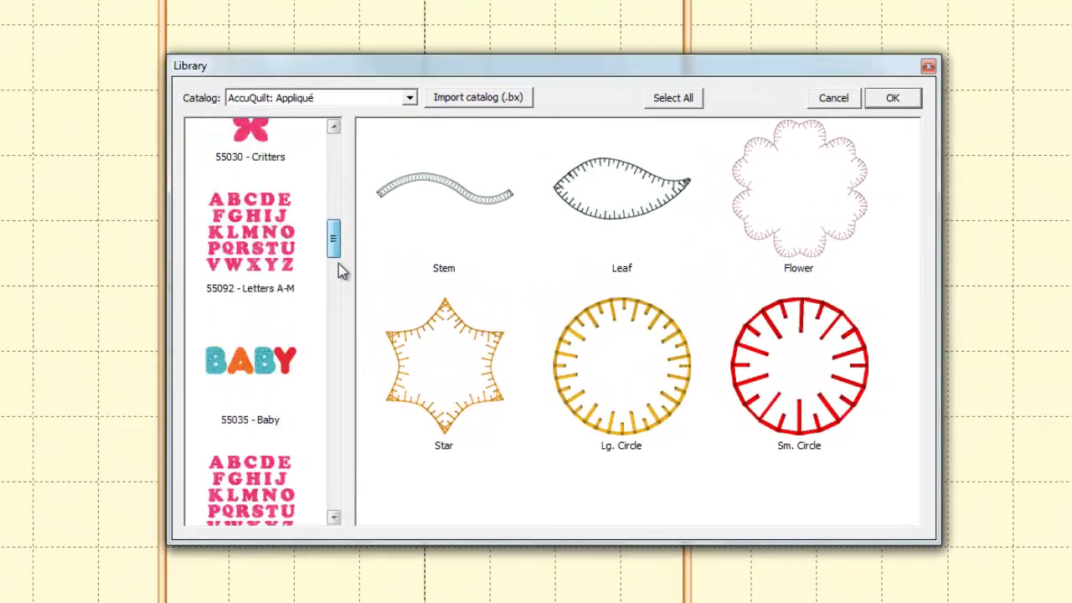
pyautogui.scroll(-5, 306, 430)
pyautogui.scroll(15, 335, 251)
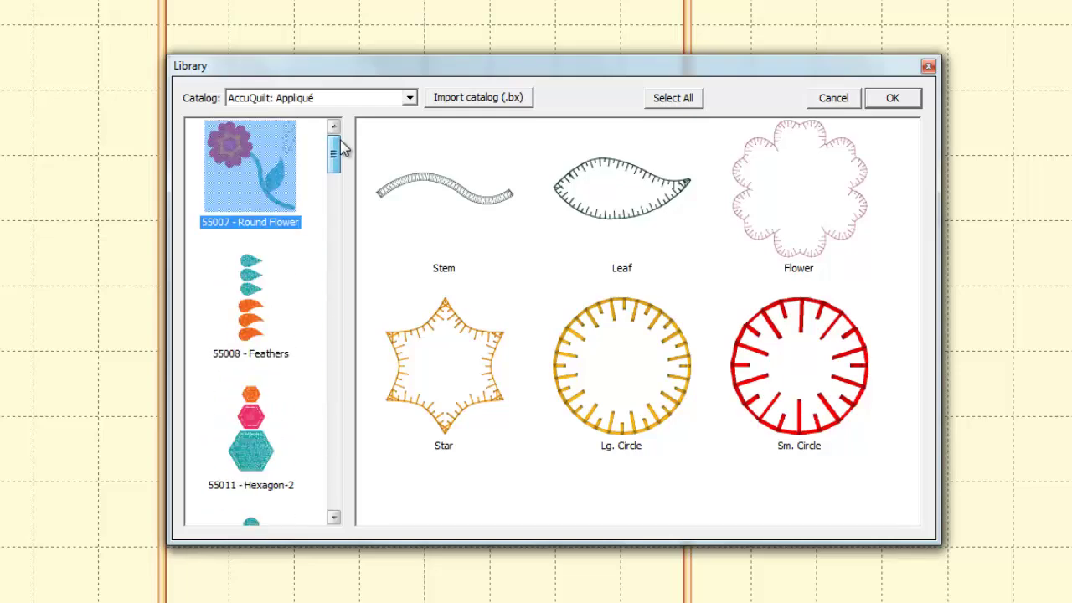
pyautogui.click(472, 102)
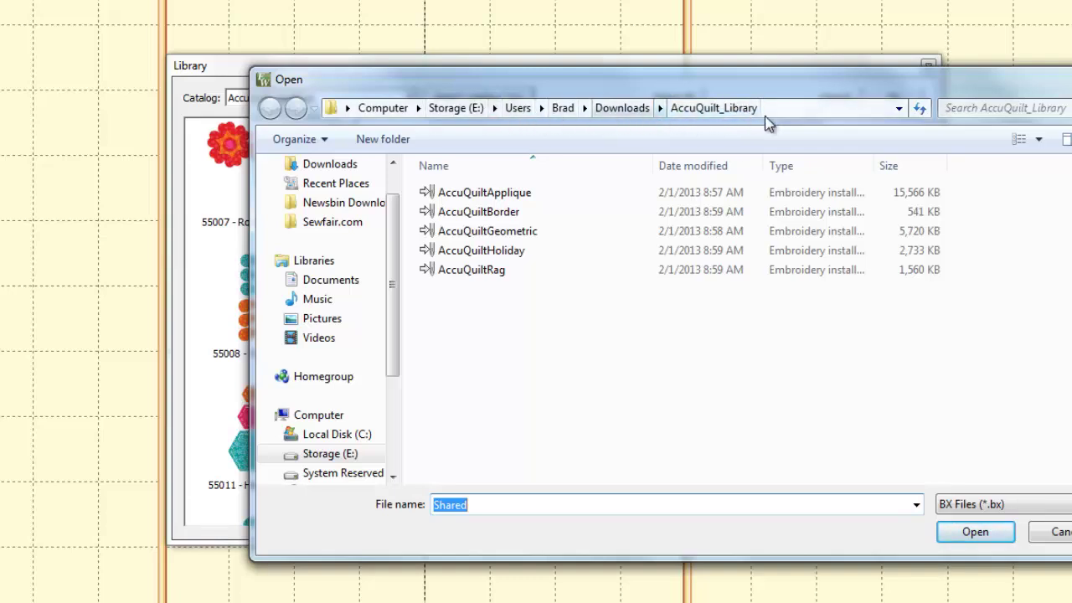
# Cancel the catalog import Open dialog twice, back to the AccuQuilt: Appliqué Library view.
pyautogui.press('Escape')
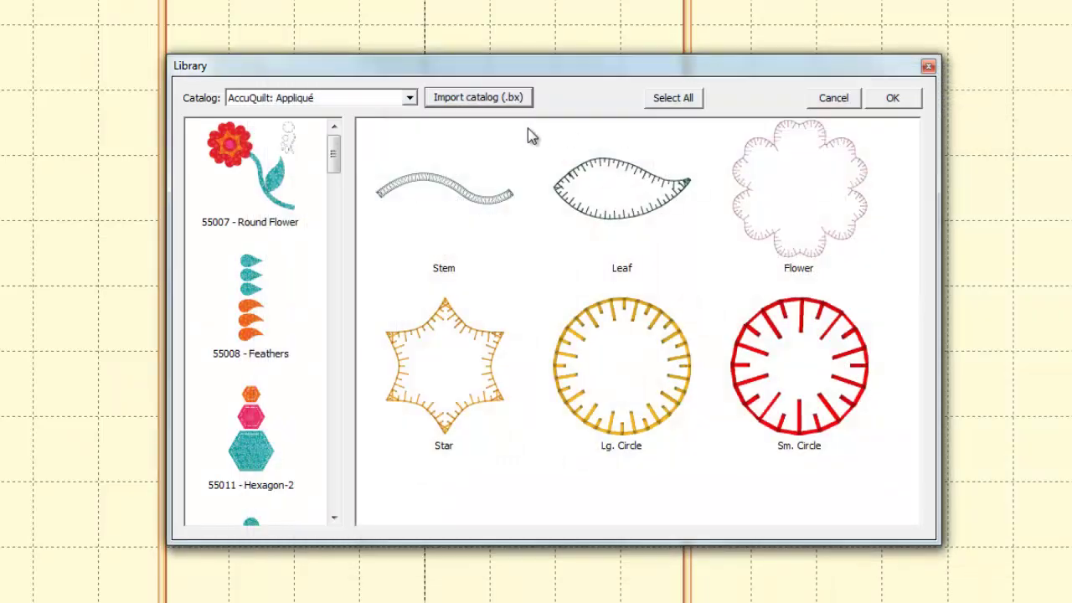
pyautogui.click(500, 98)
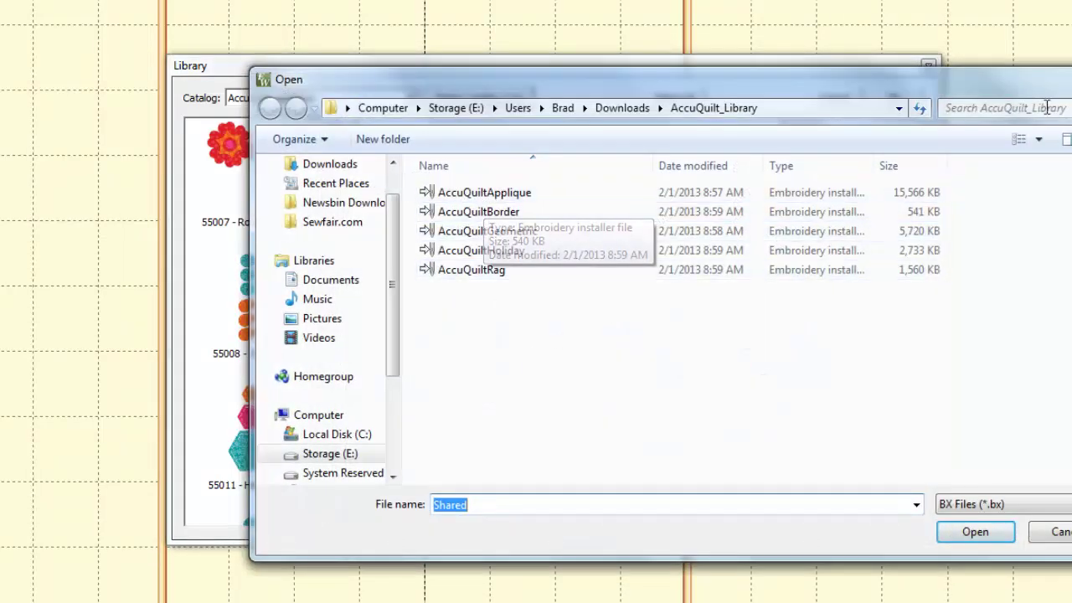
pyautogui.press('Escape')
pyautogui.moveTo(334, 163); pyautogui.dragTo(393, 206)
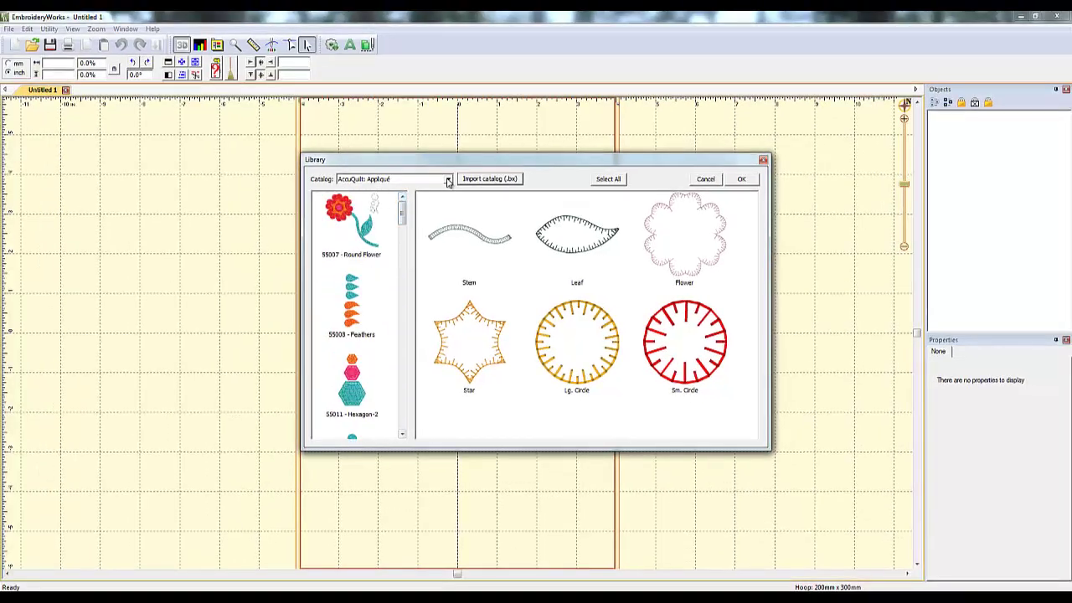